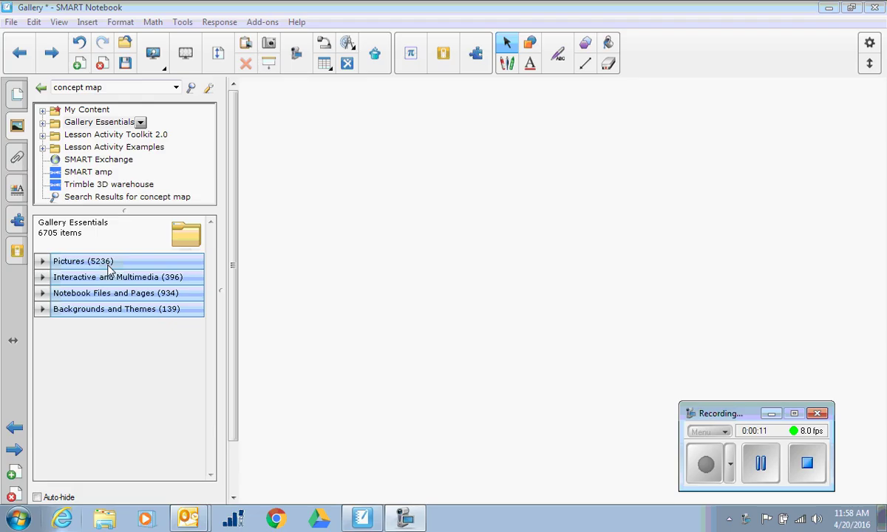
Browse Interactive and Multimedia and Notebook Files and Pages, ending with Backgrounds and Themes' ABCs backgrounds shown
left_click(42, 279)
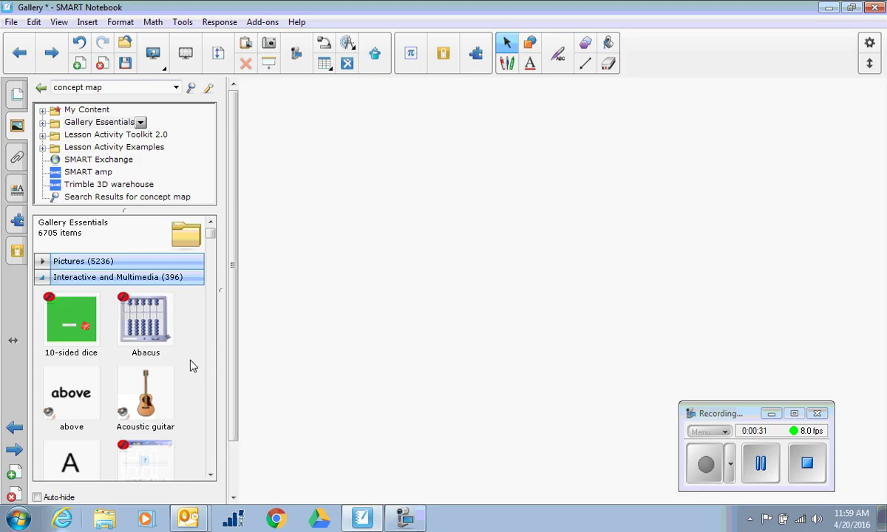
scroll(190, 365, "down", 1)
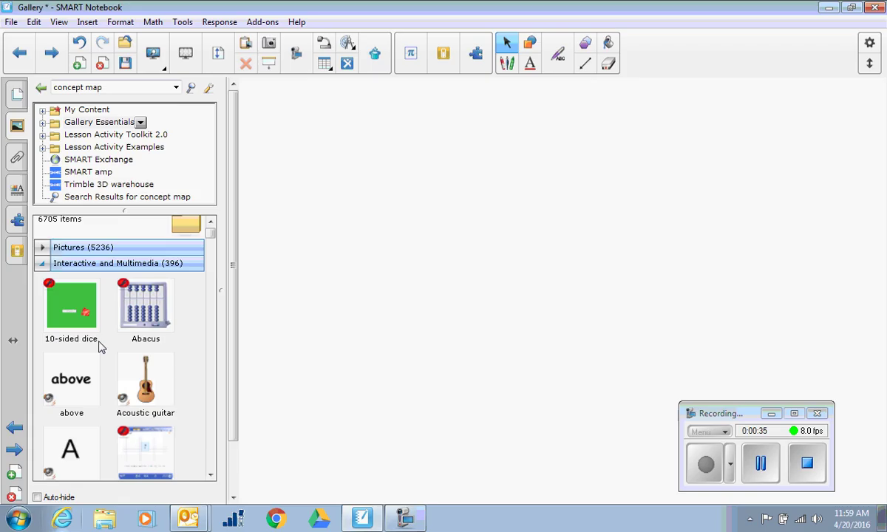
left_click(42, 263)
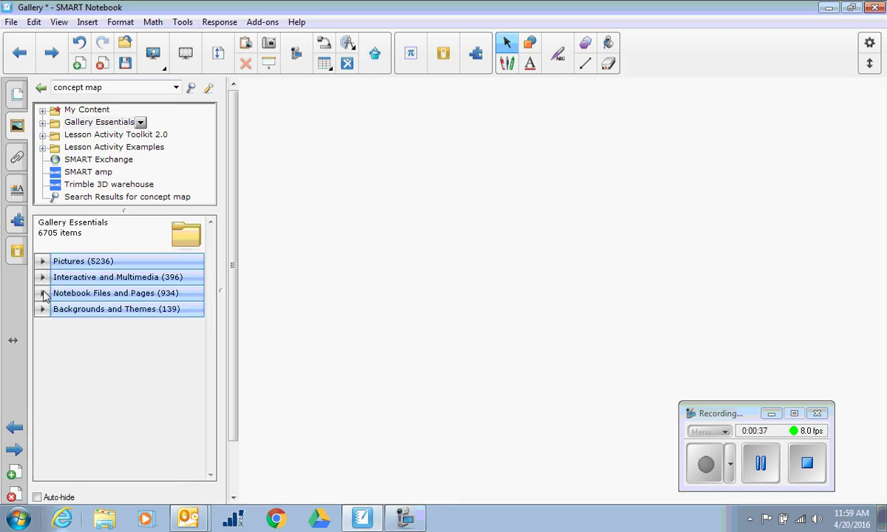
left_click(43, 294)
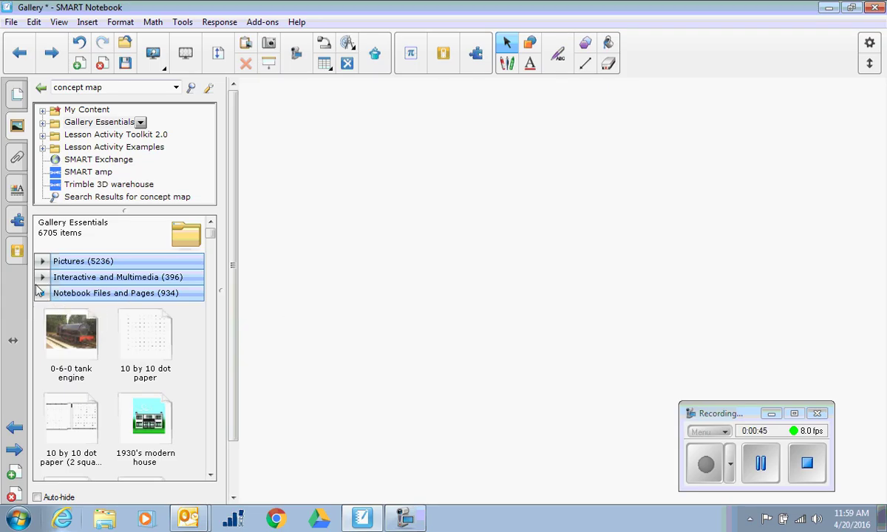
left_click(42, 293)
left_click(43, 309)
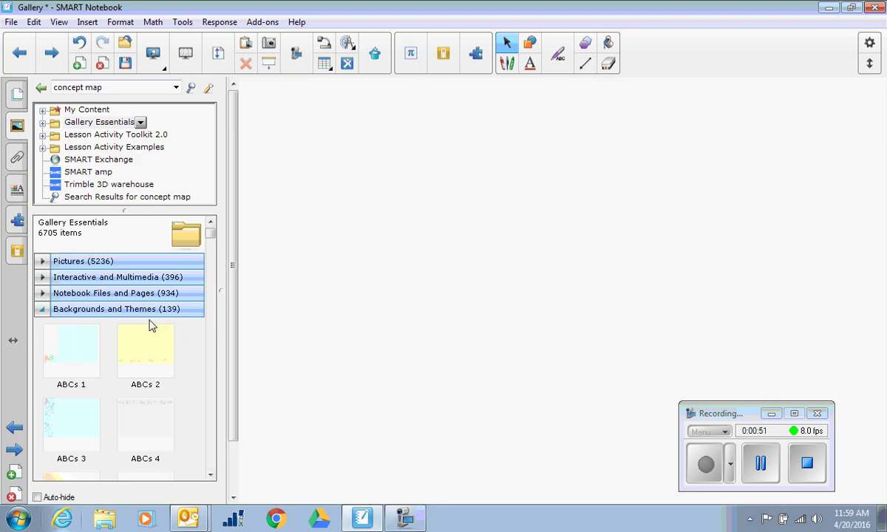
Place the Half - sandwich picture near the page centre and copy it into My Content
left_click(43, 263)
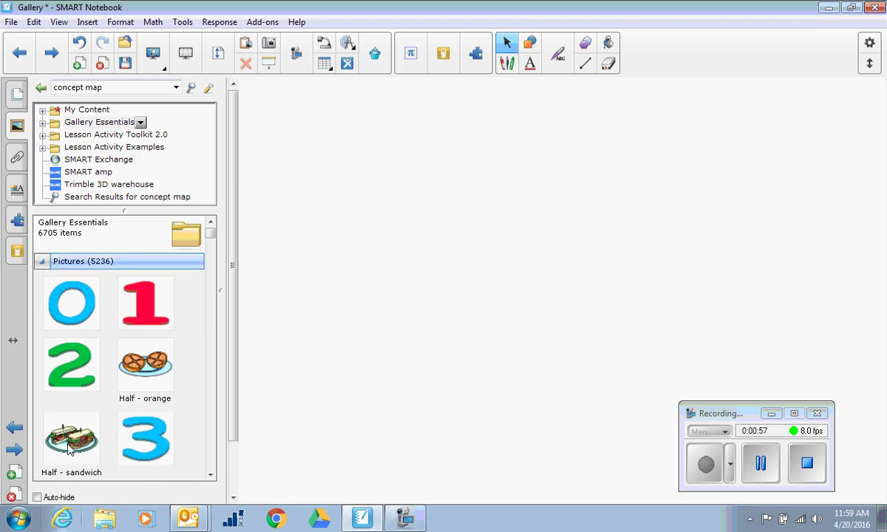
left_click_drag(71, 429, 384, 257)
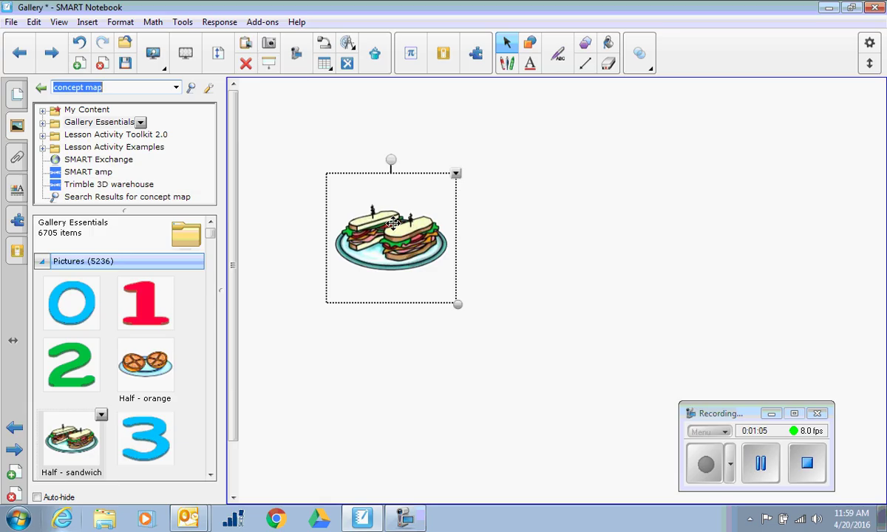
left_click_drag(398, 250, 97, 109)
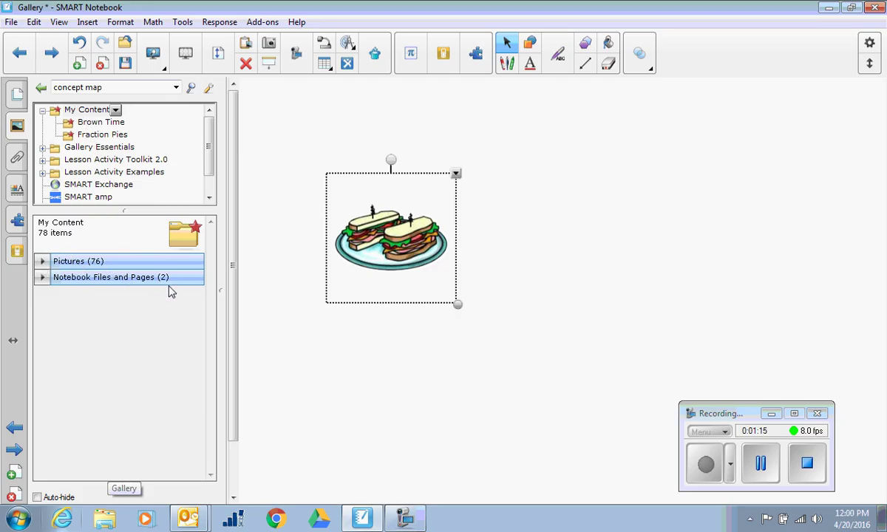
left_click(42, 263)
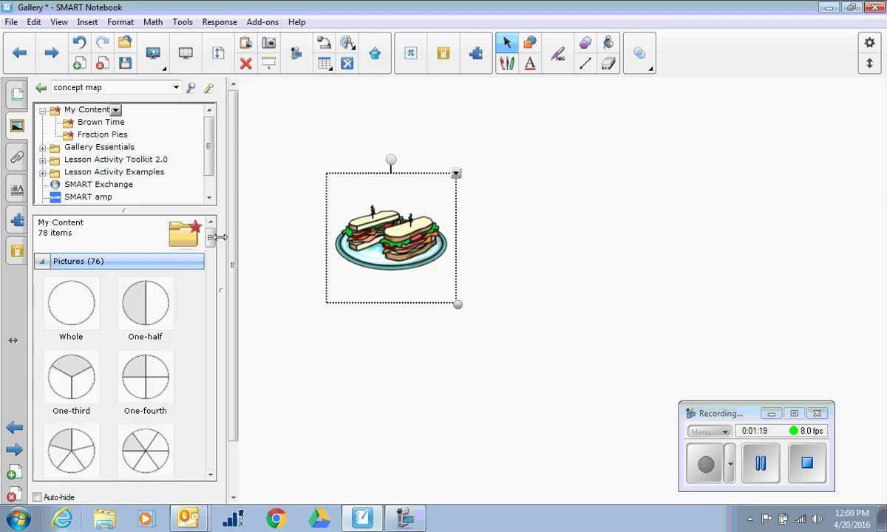
left_click_drag(210, 235, 208, 322)
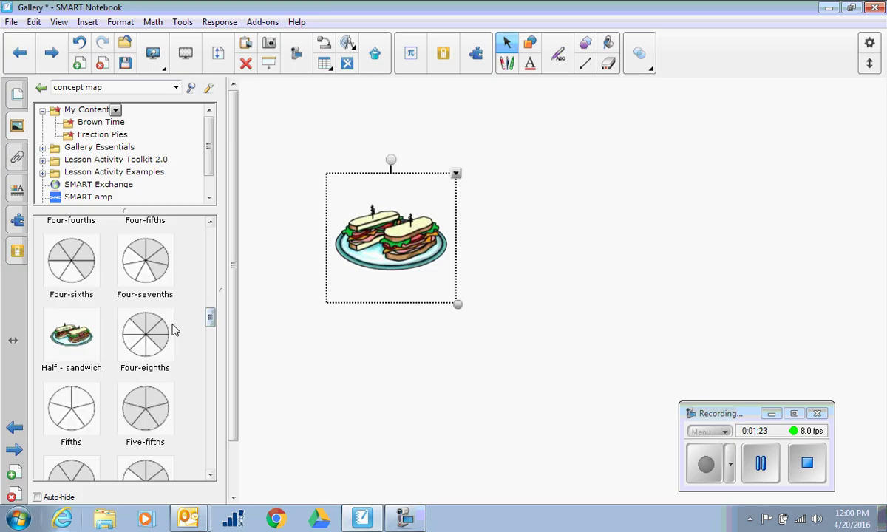
mouse_move(71, 340)
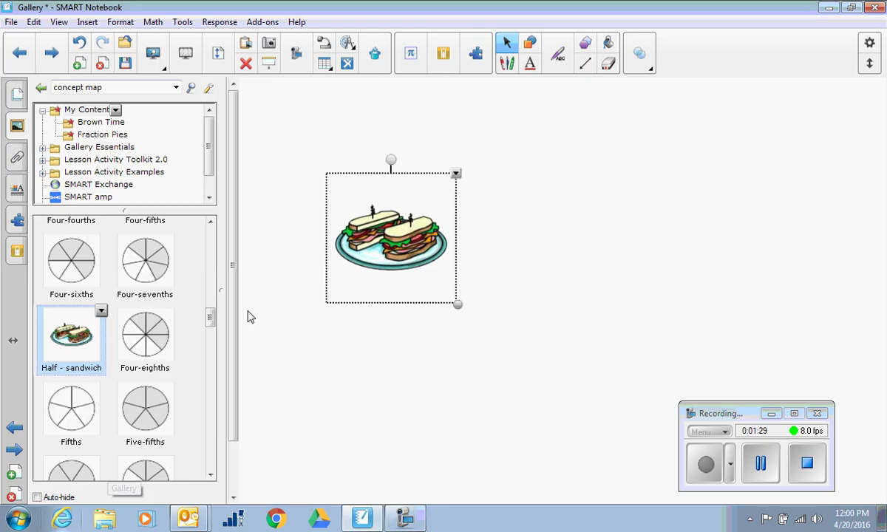
left_click_drag(212, 319, 210, 226)
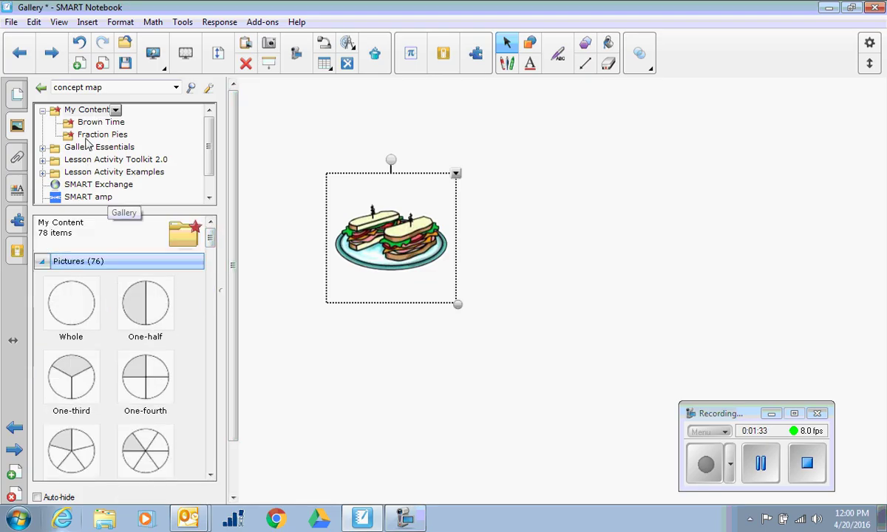
left_click(47, 262)
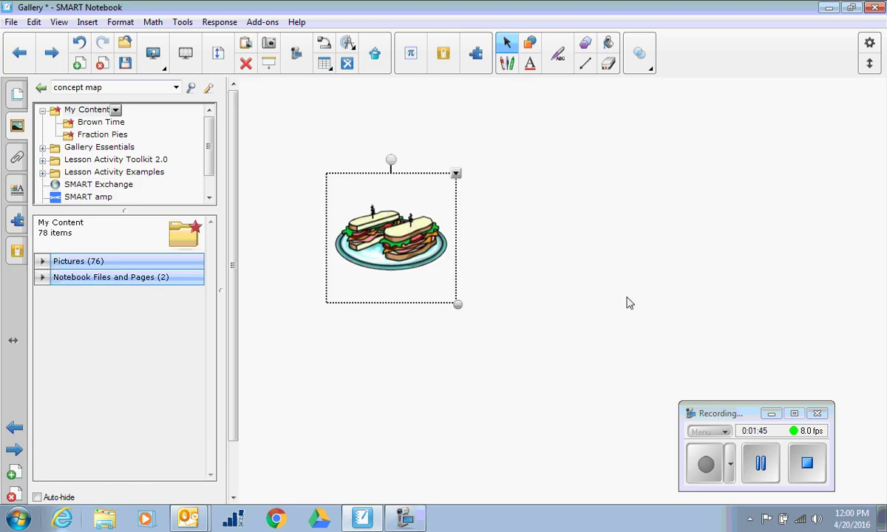
left_click(42, 261)
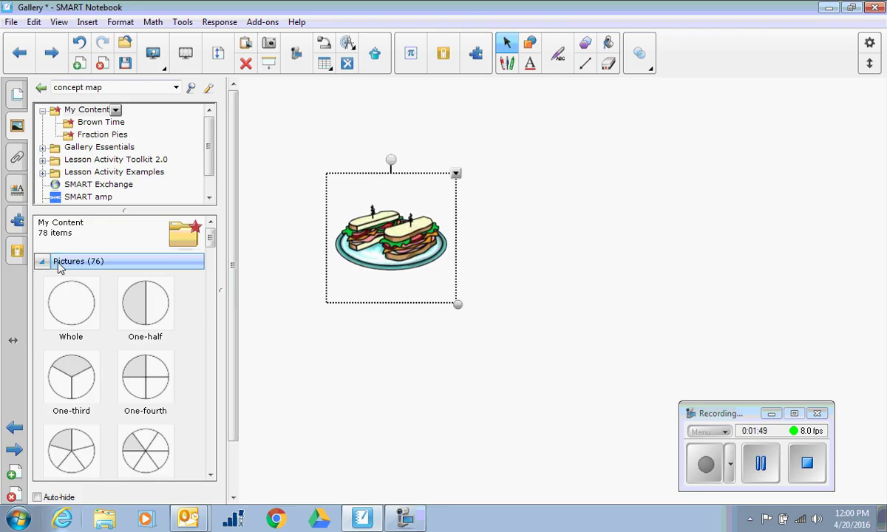
left_click(47, 260)
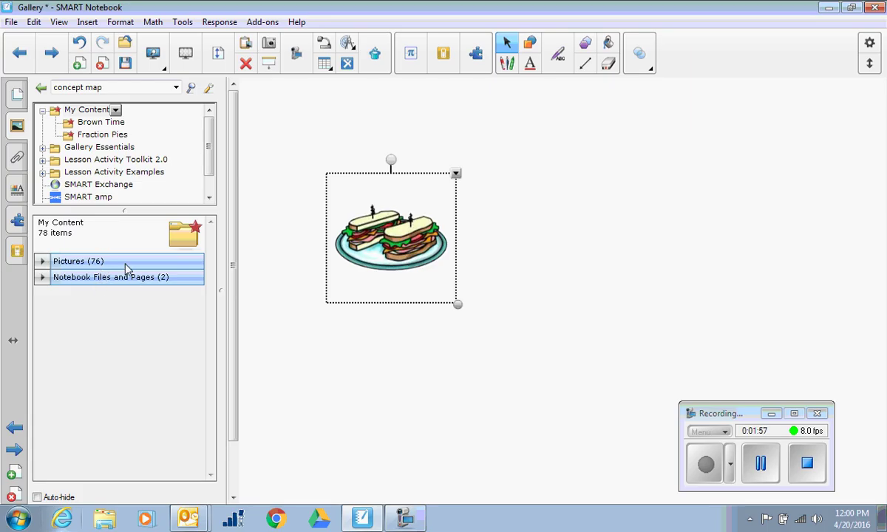
Start exporting My Content as a collection file to the home network drive
left_click(115, 110)
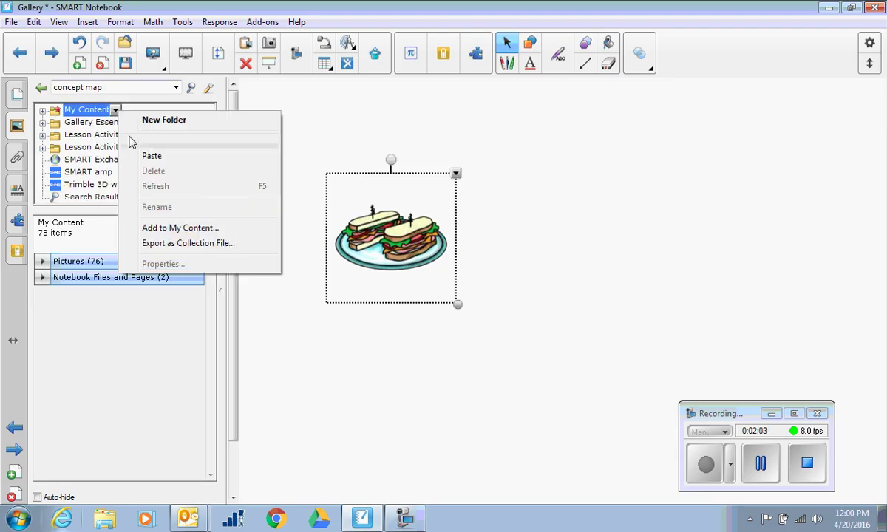
left_click(243, 254)
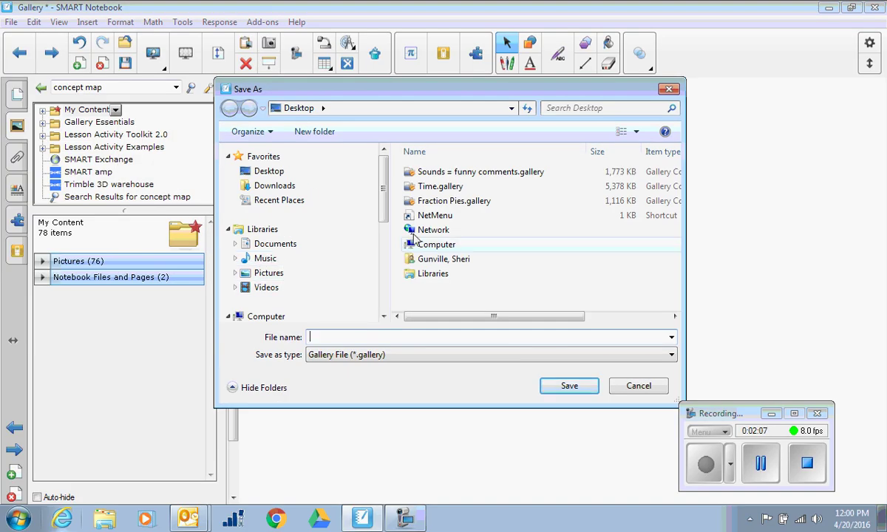
scroll(333, 222, "down", 4)
scroll(348, 229, "down", 10)
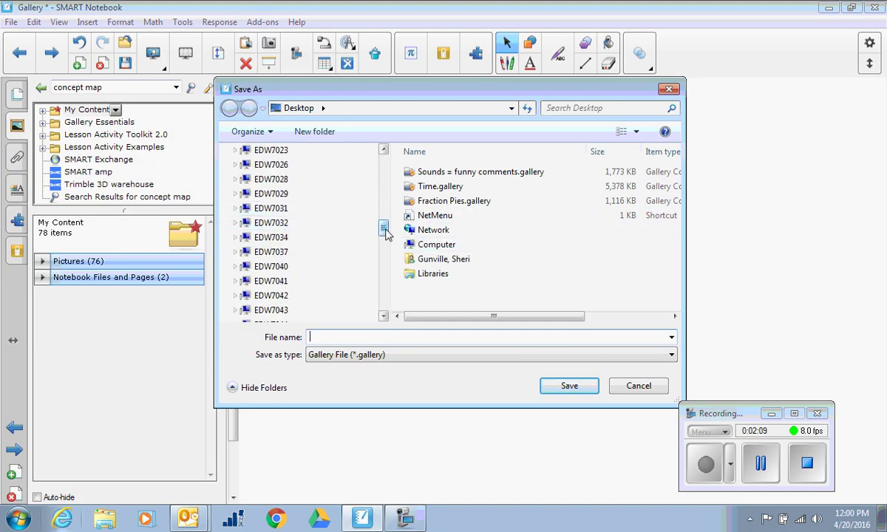
scroll(348, 228, "up", 5)
scroll(344, 224, "up", 5)
left_click(342, 224)
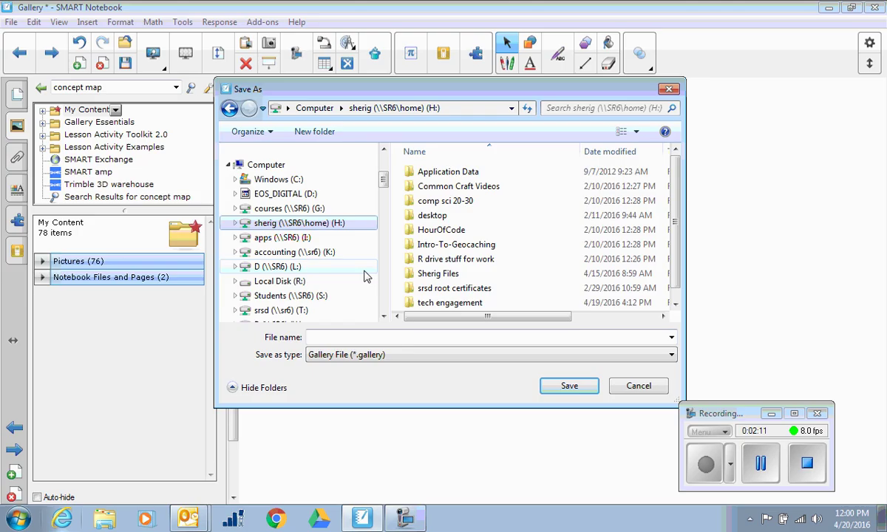
Save the collection as 'gallery', then review and dismiss the My Content options
type("gal")
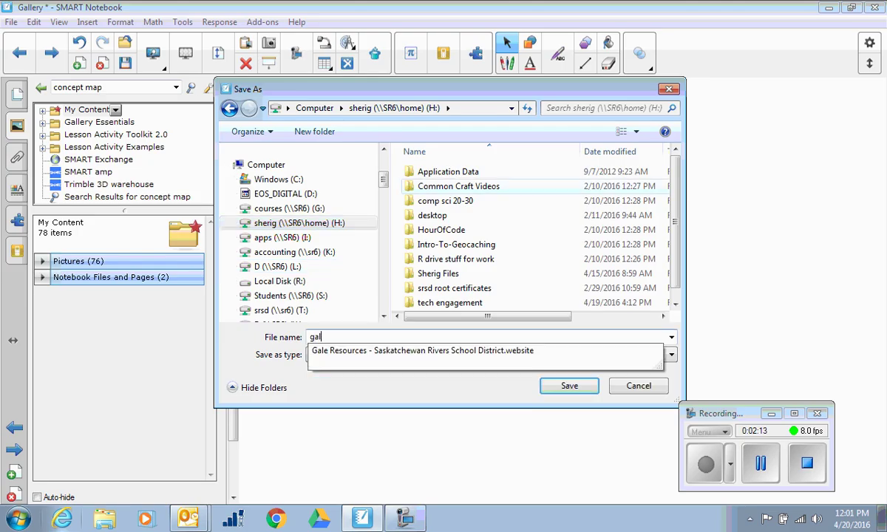
type("lery")
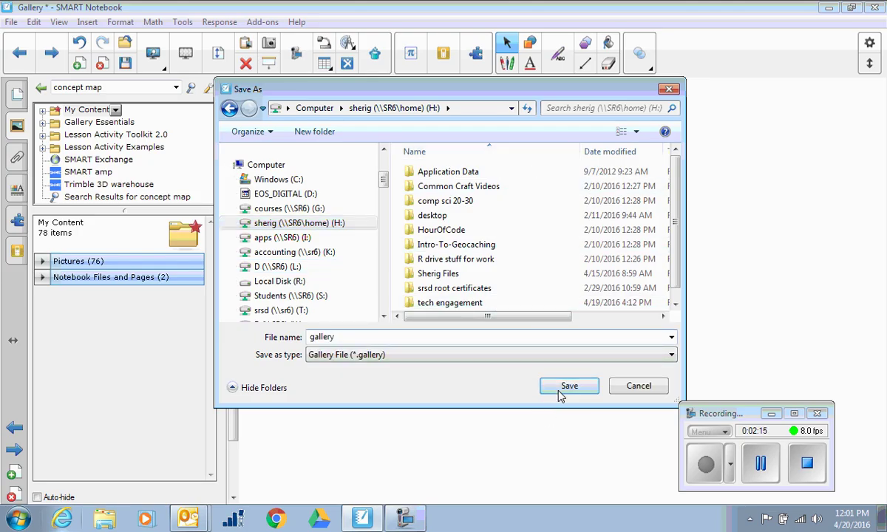
left_click(563, 389)
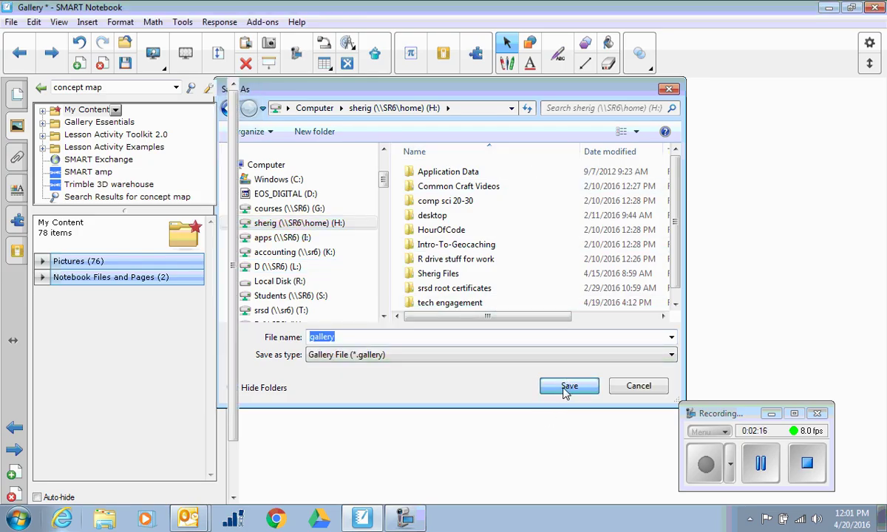
right_click(111, 109)
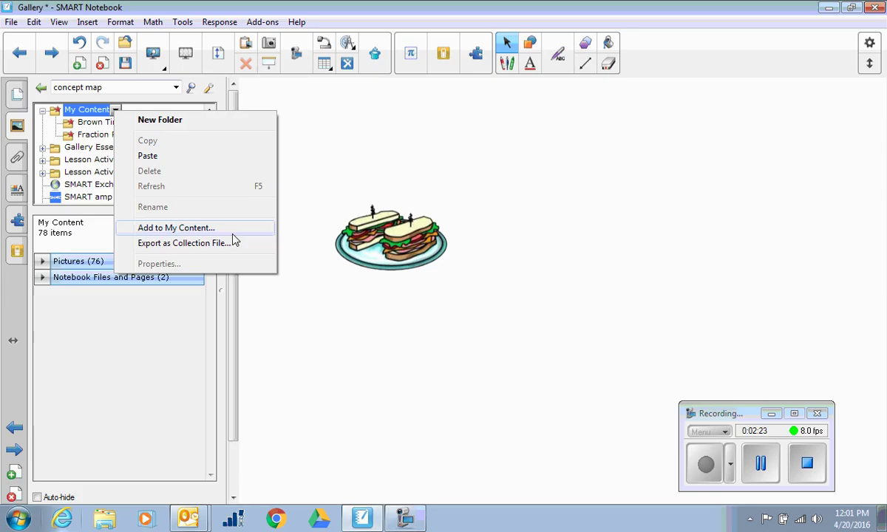
left_click(311, 338)
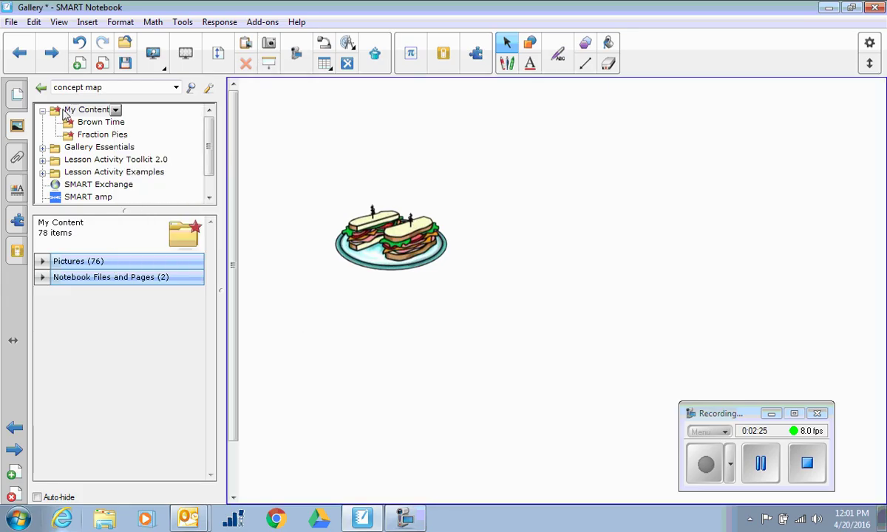
Open Gallery Essentials and add the 10 by 10 dot paper page from Notebook Files and Pages
left_click(77, 147)
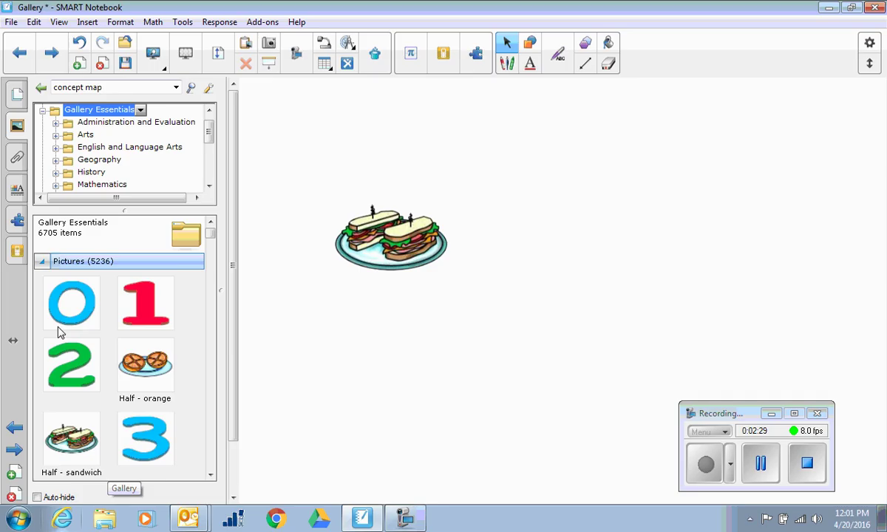
left_click(42, 261)
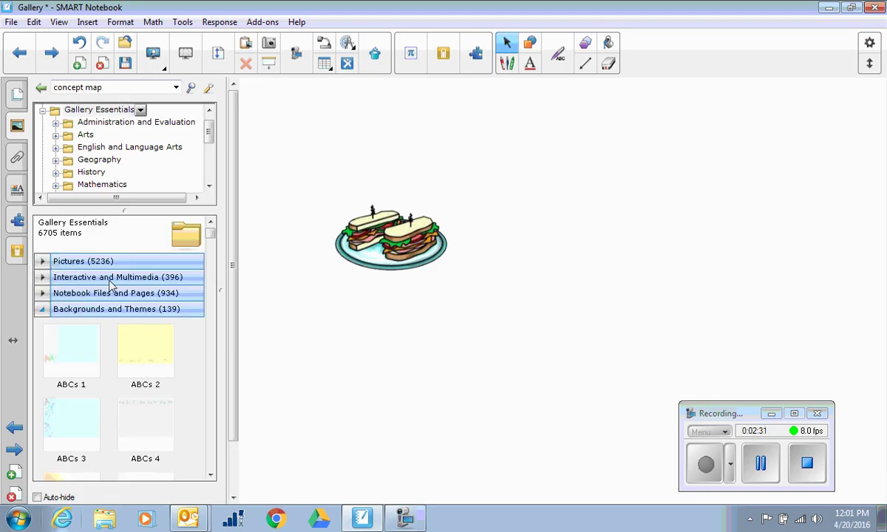
left_click(42, 277)
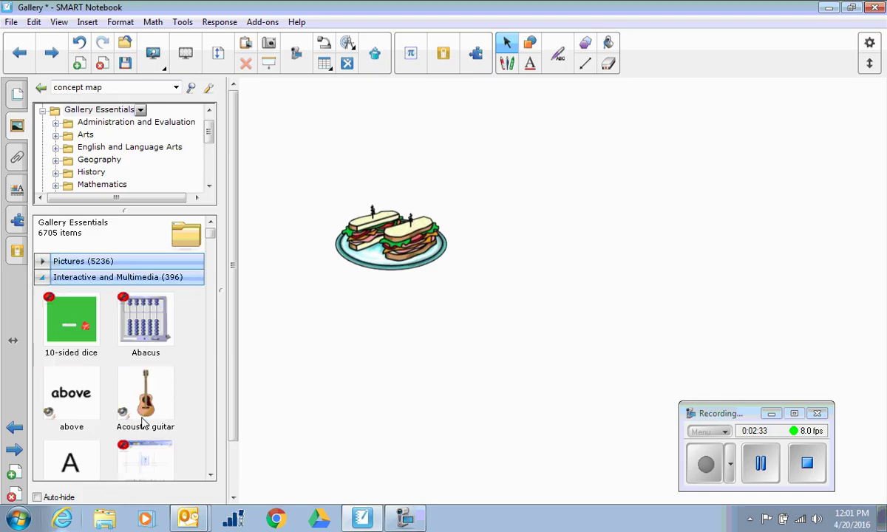
left_click(43, 276)
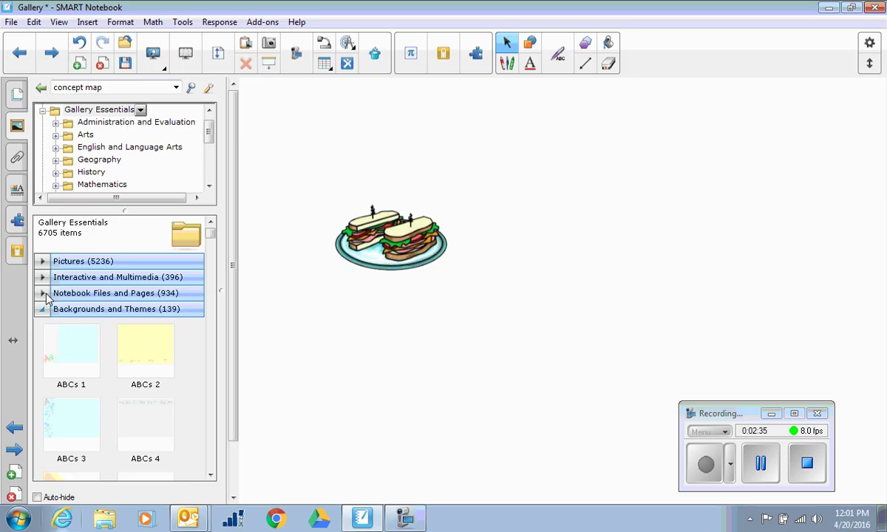
left_click(44, 293)
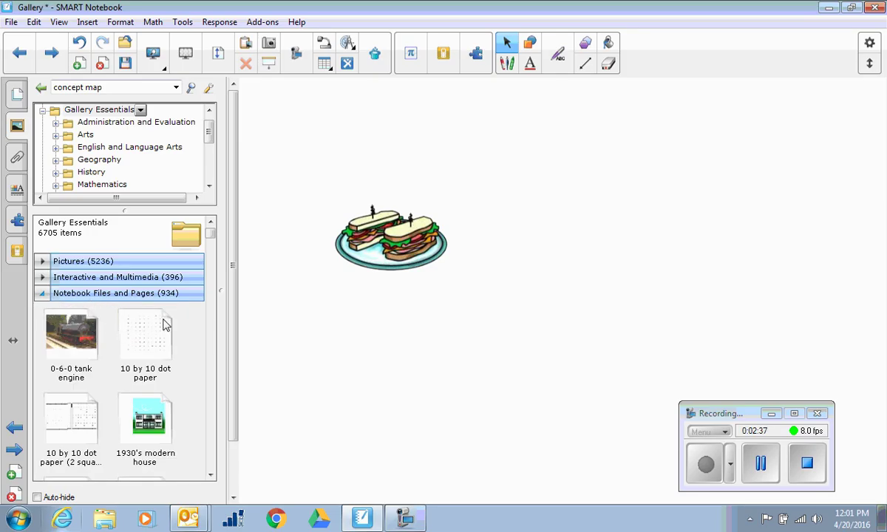
left_click_drag(124, 326, 527, 283)
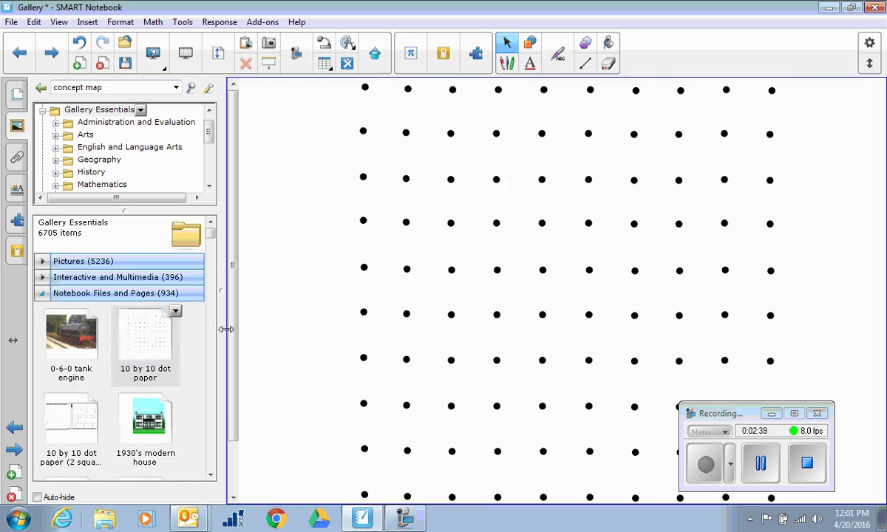
Check the new dot paper page 4 and the You Do 1 page in the Page Sorter
left_click(17, 94)
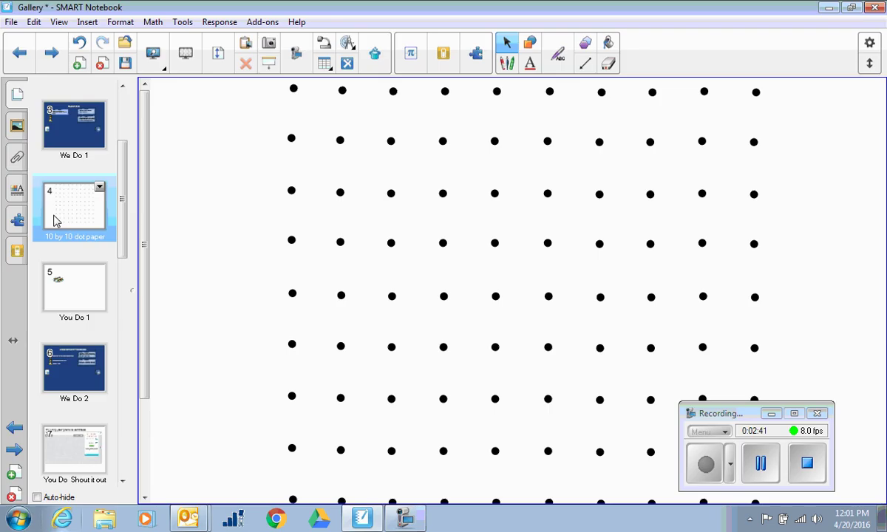
left_click(66, 287)
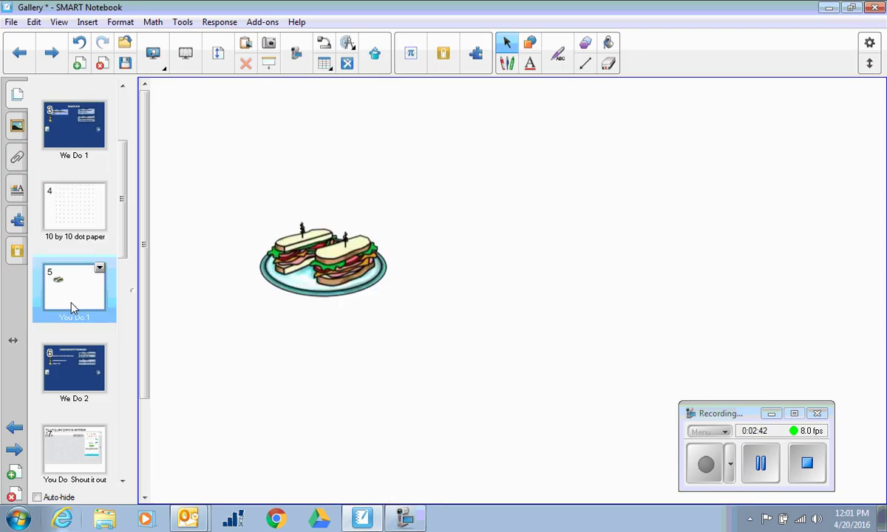
left_click(83, 210)
left_click(16, 124)
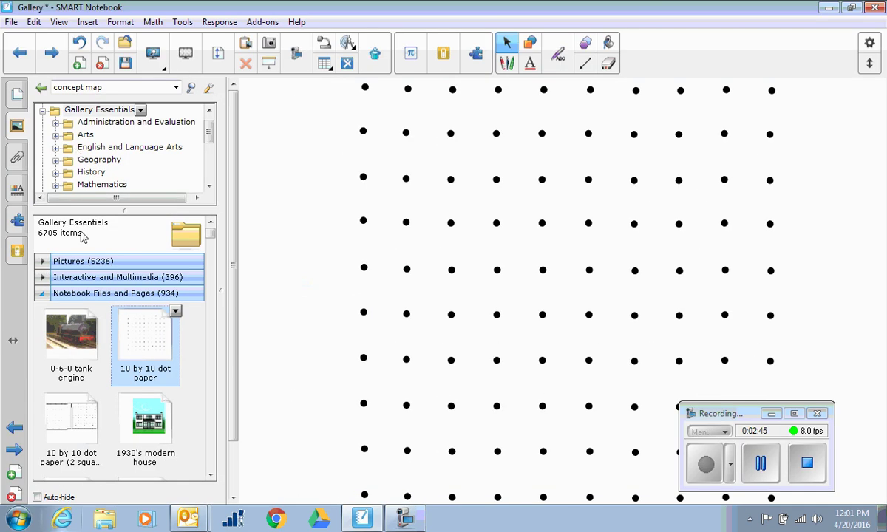
left_click(46, 289)
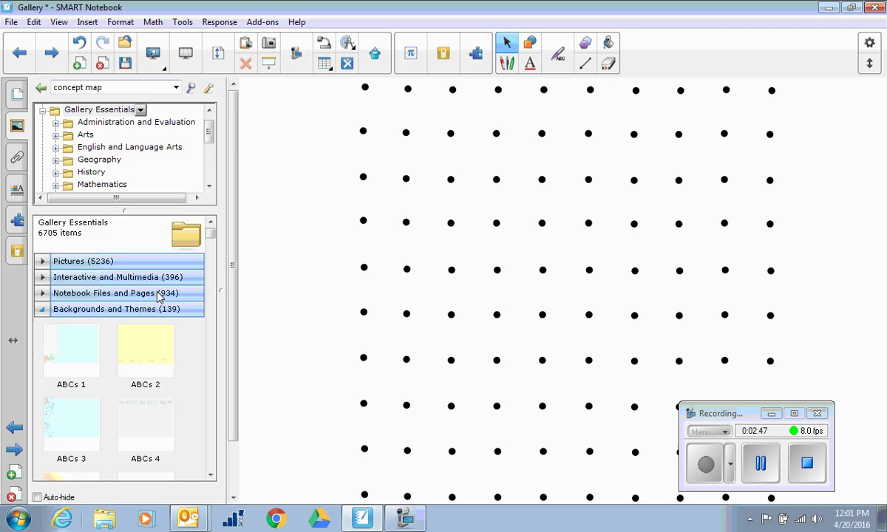
Insert the ABCs 1 theme on all pages and check the themed thumbnails
left_click_drag(65, 348, 545, 262)
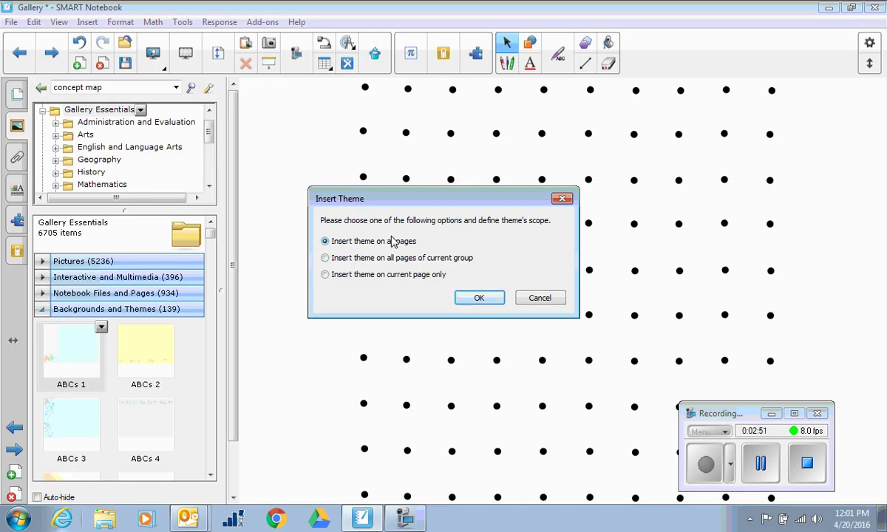
left_click(478, 297)
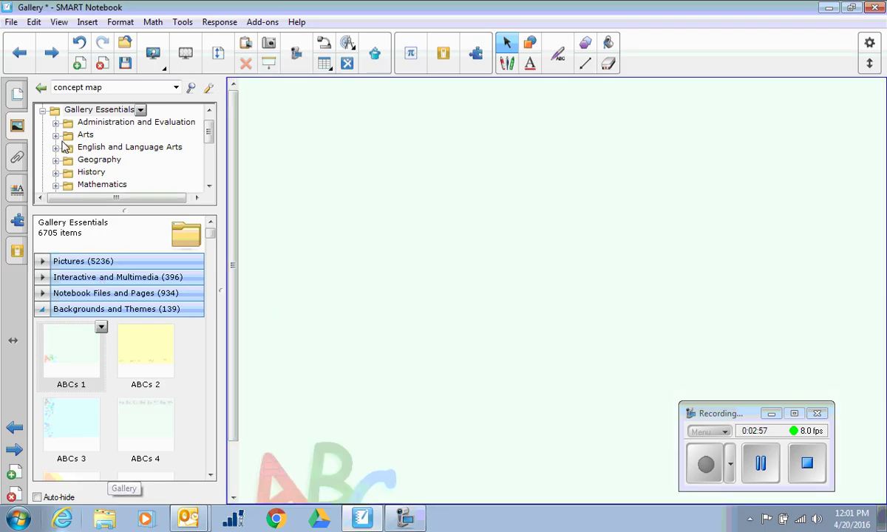
left_click(20, 102)
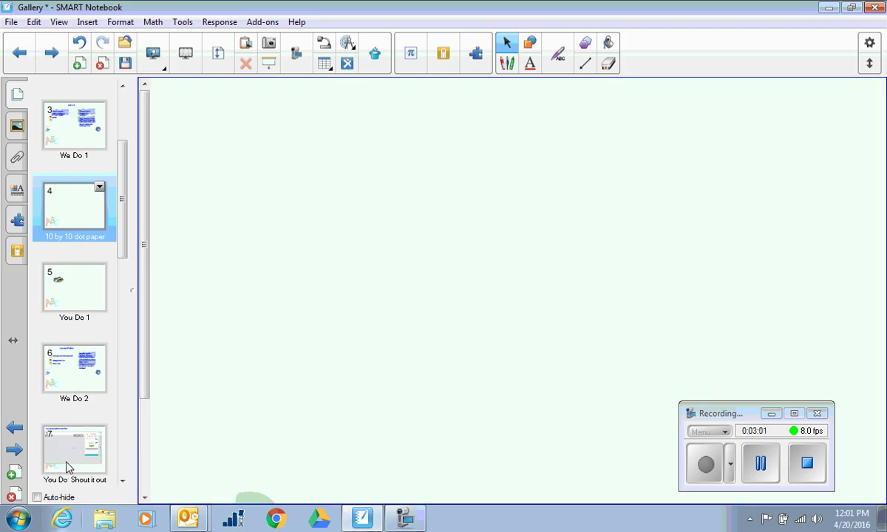
left_click(22, 118)
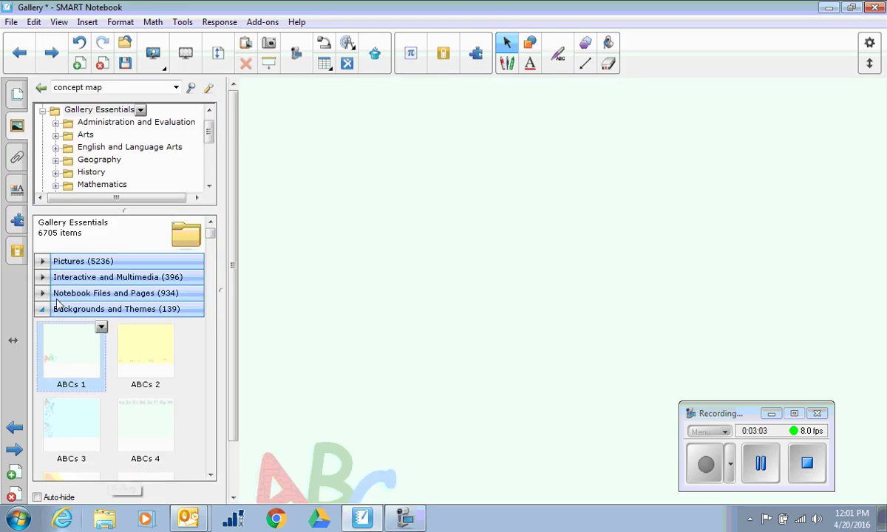
left_click(45, 293)
Add another 10 by 10 dot paper page as page 4 and verify it in the Page Sorter
left_click_drag(133, 340, 394, 281)
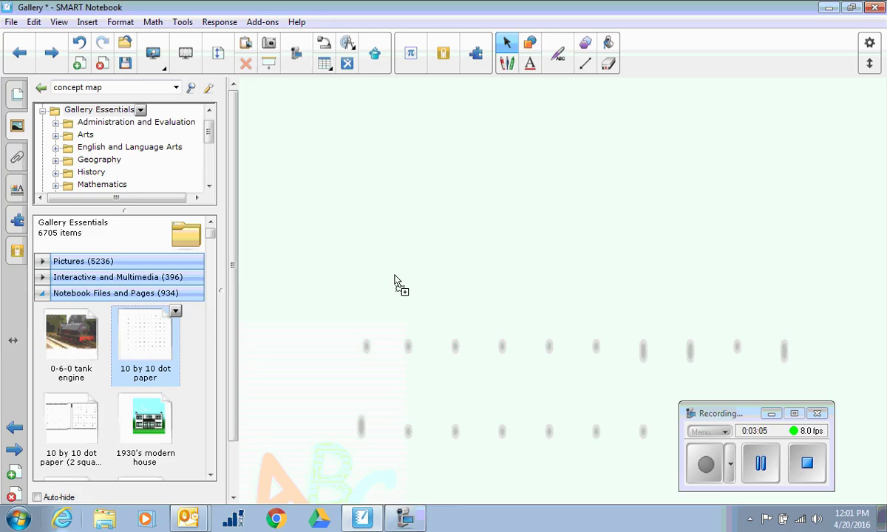
left_click(17, 98)
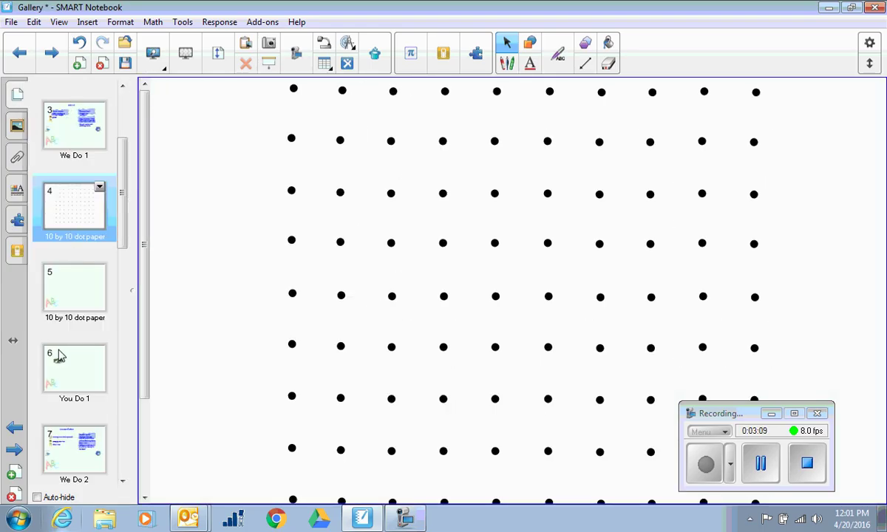
left_click(17, 126)
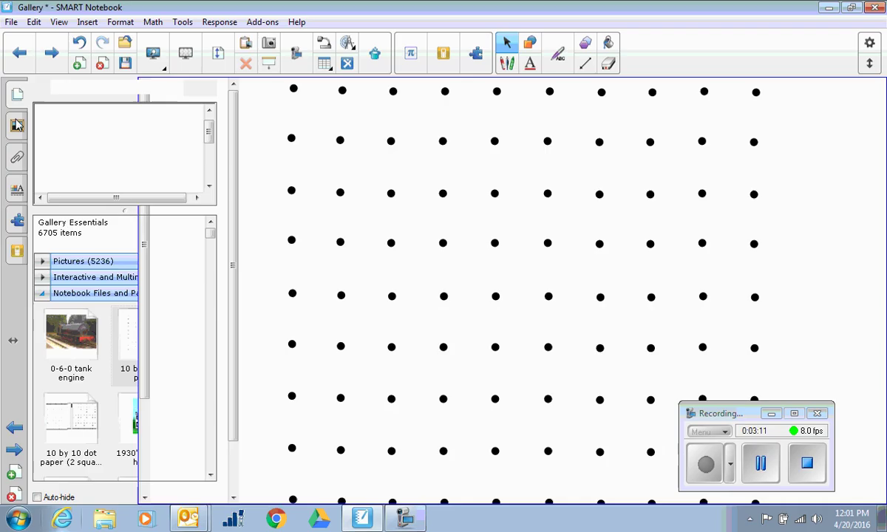
left_click(37, 108)
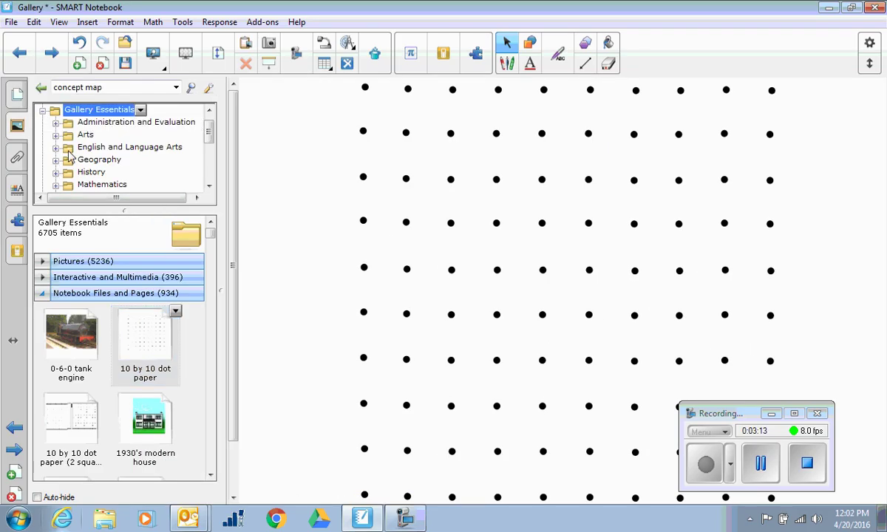